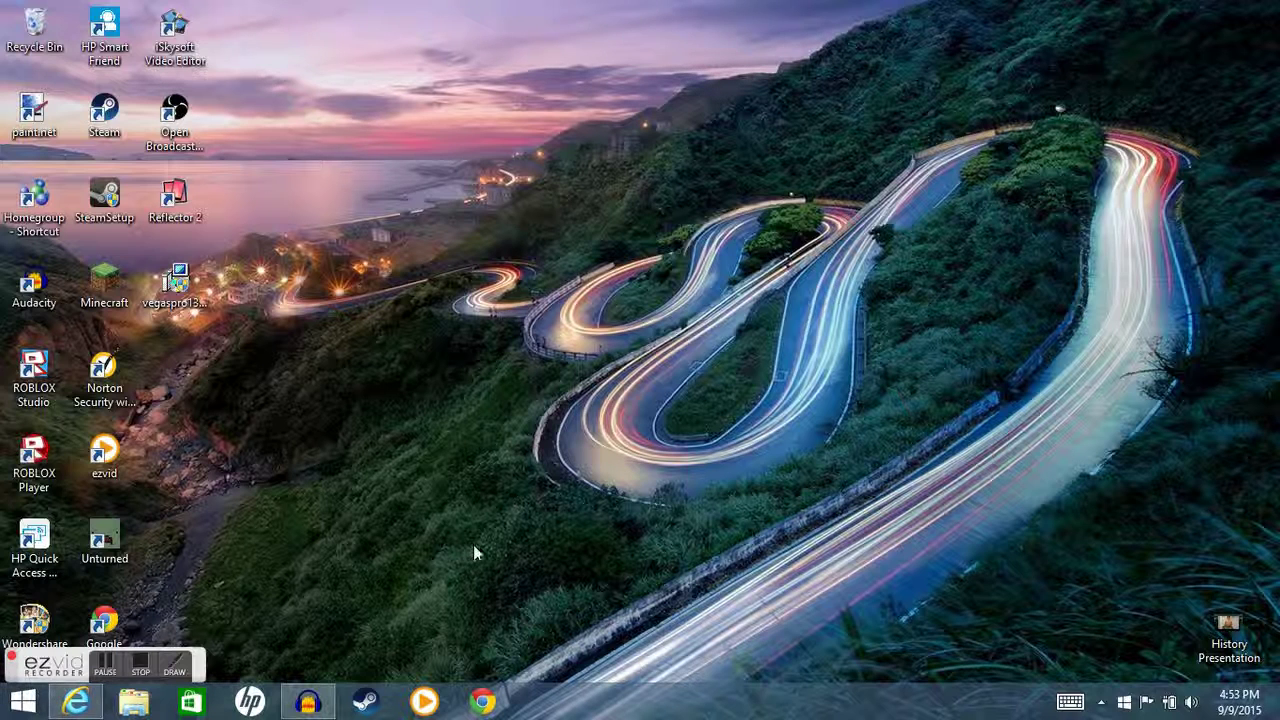
Step: Search Google for 'vegas pro 13', correcting the misspelling along the way
{"action": "left_click", "coordinate": [76, 702]}
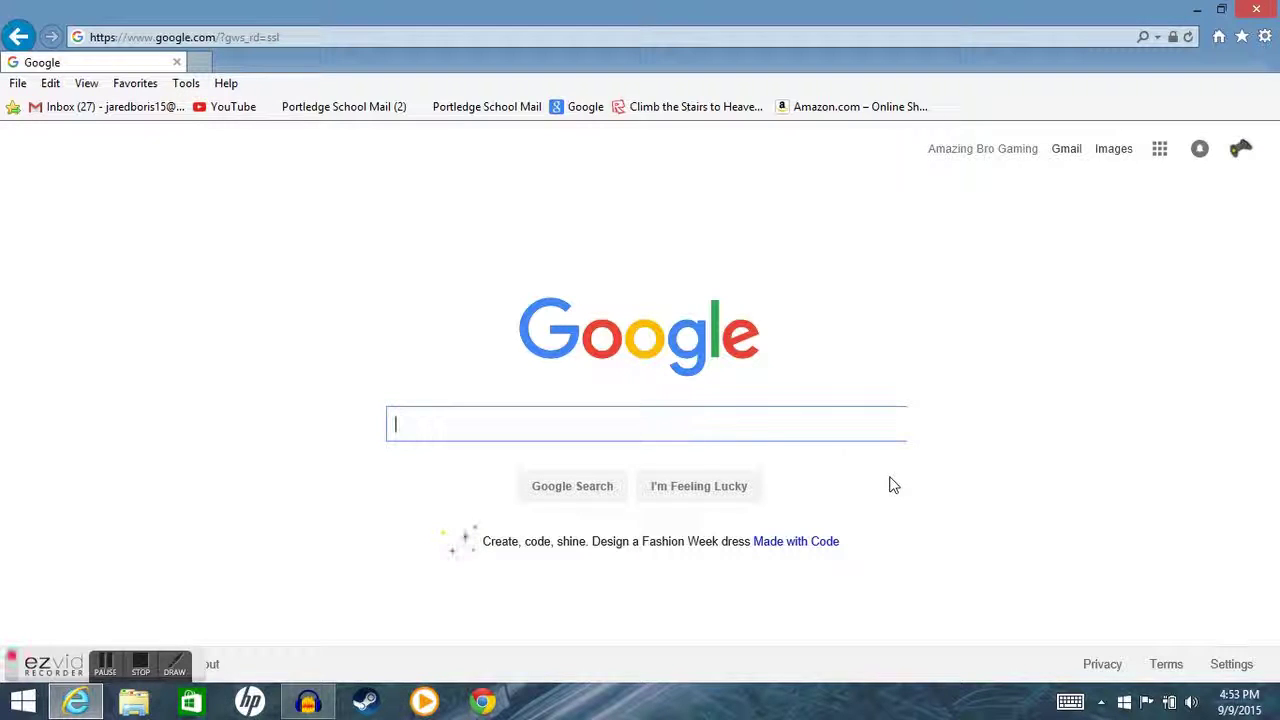
{"action": "type", "text": "veas p"}
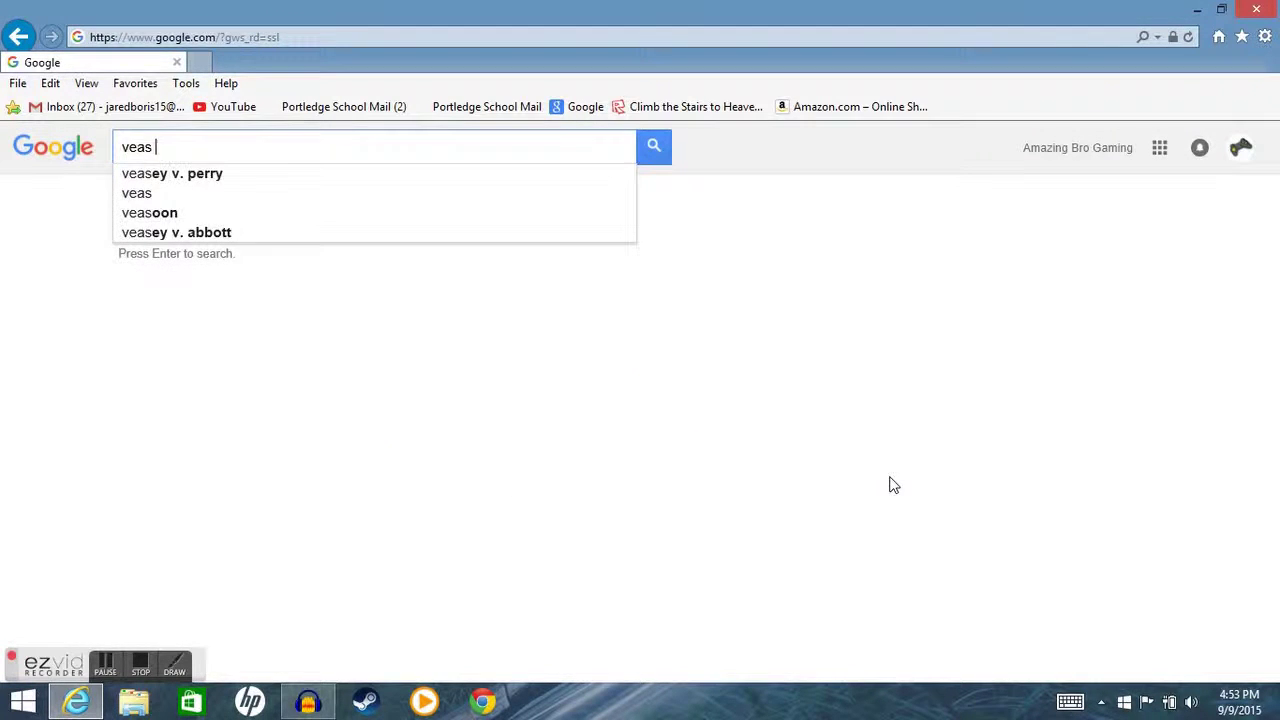
{"action": "key", "text": "BackSpace"}
{"action": "key", "text": "BackSpace"}
{"action": "key", "text": "BackSpace"}
{"action": "key", "text": "BackSpace"}
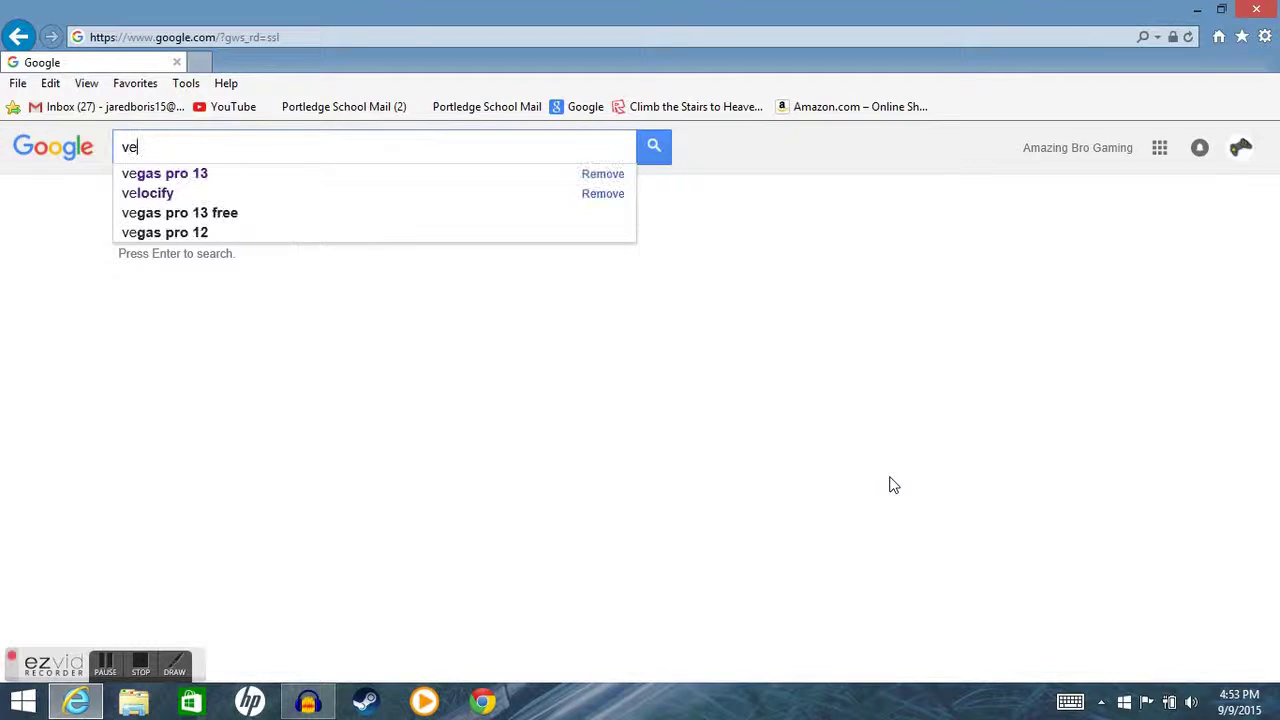
{"action": "type", "text": "ga"}
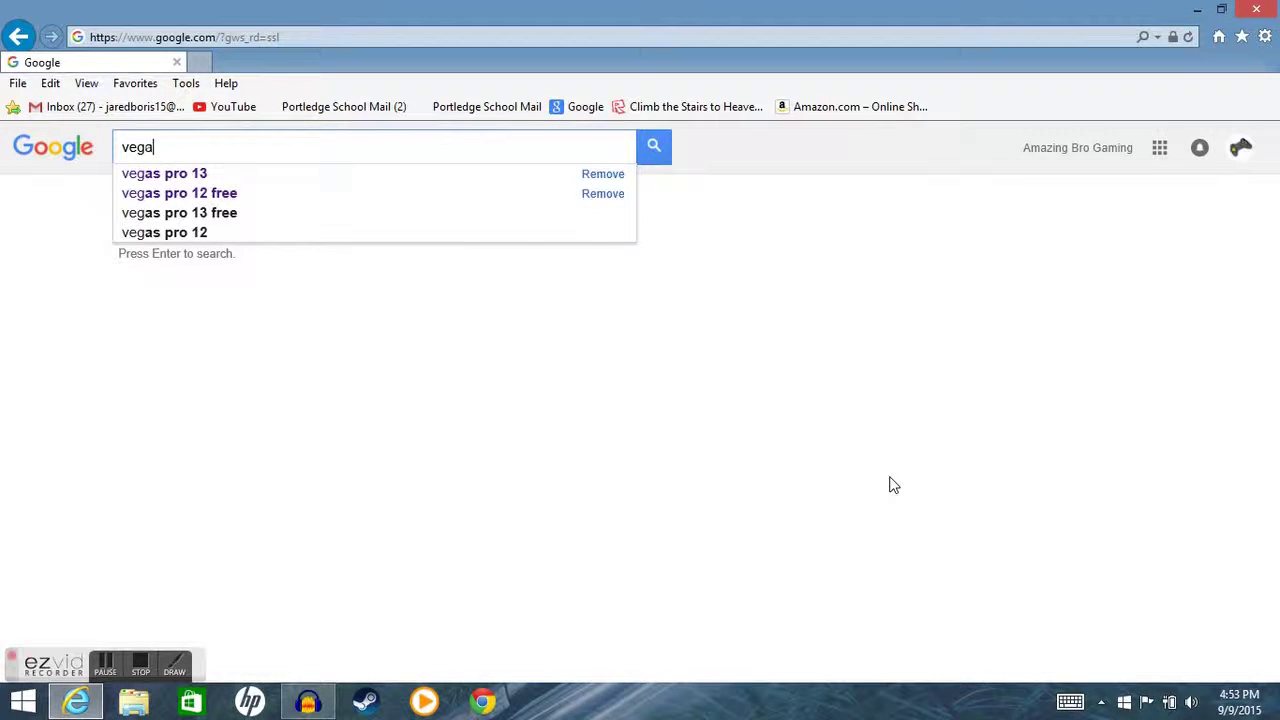
{"action": "type", "text": "s pro 13"}
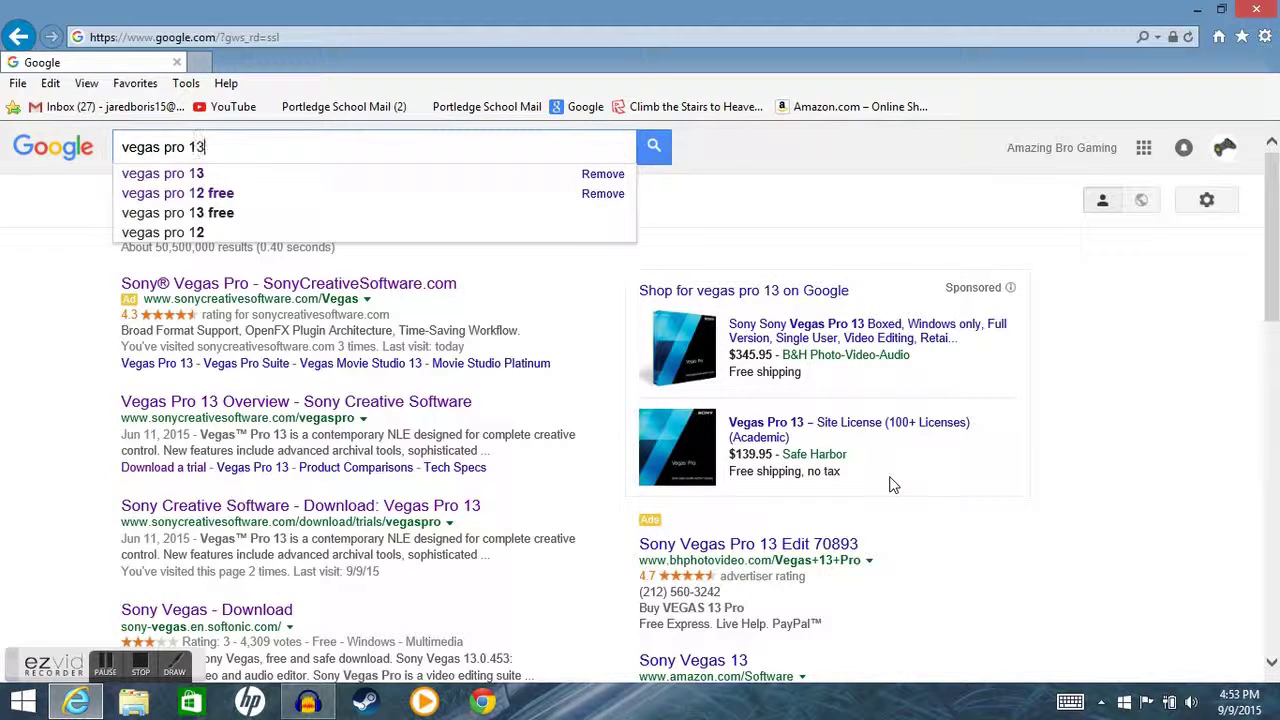
{"action": "left_click", "coordinate": [200, 176]}
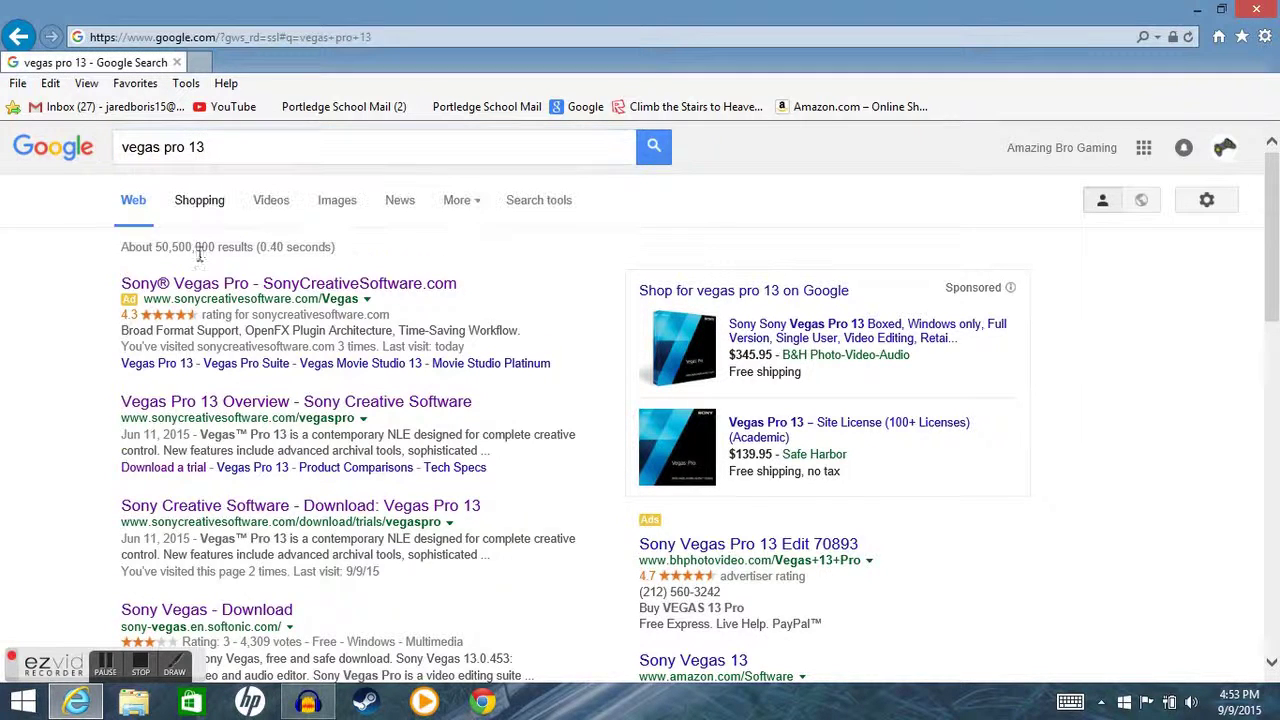
Step: Open Sony Creative Software's Vegas Pro 13 download page, browse the list, then minimize the browser
{"action": "left_click", "coordinate": [268, 512]}
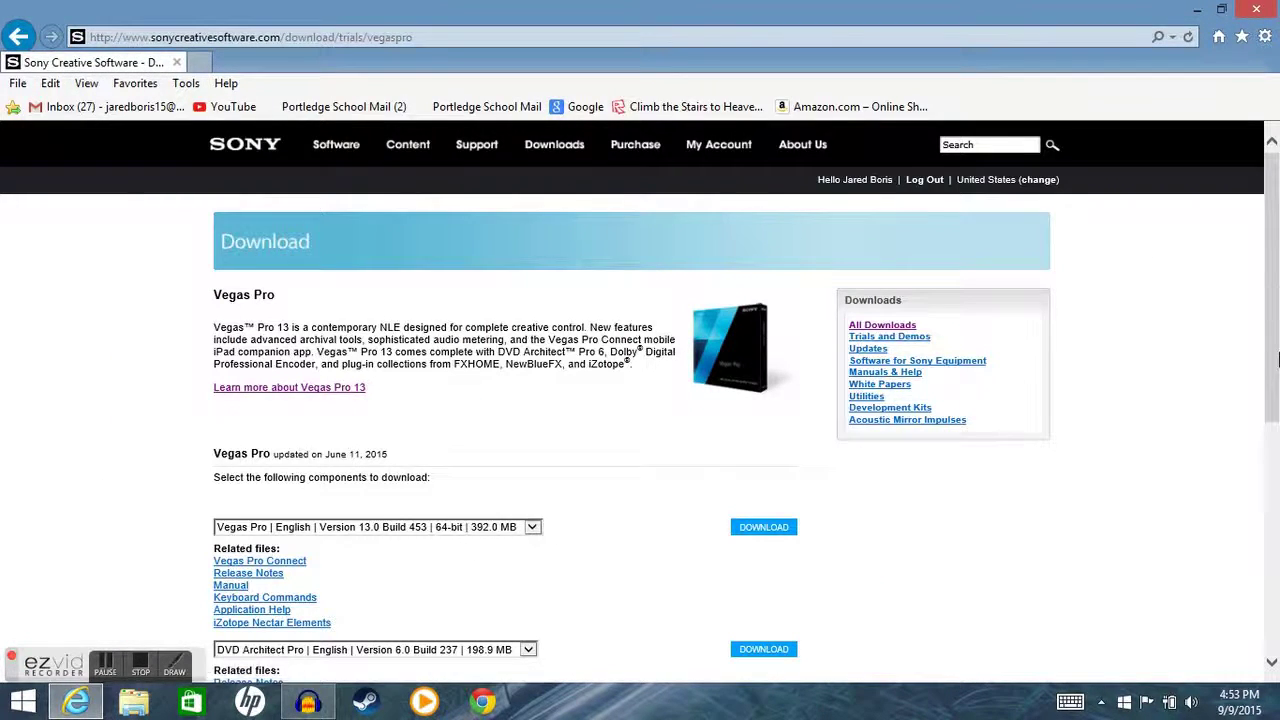
{"action": "scroll", "coordinate": [1277, 360], "scroll_direction": "down", "scroll_amount": 2}
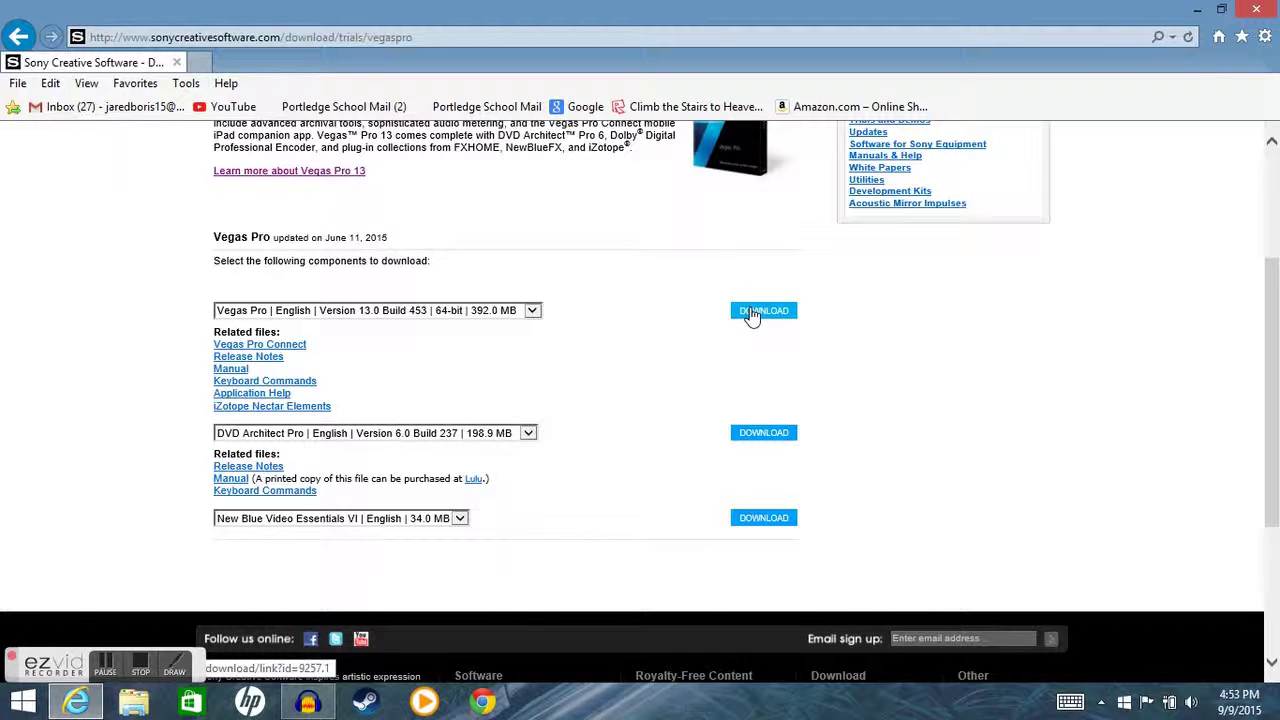
{"action": "left_click_drag", "start_coordinate": [1277, 395], "coordinate": [1270, 426]}
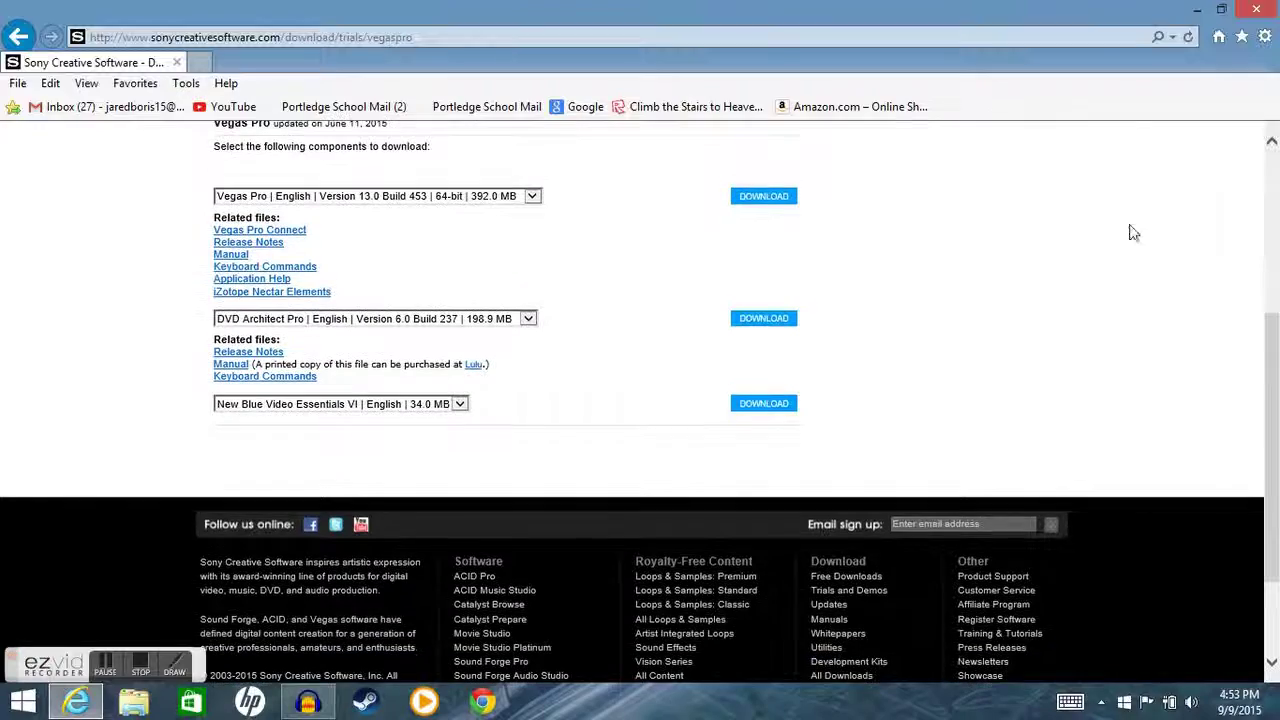
{"action": "left_click", "coordinate": [1196, 10]}
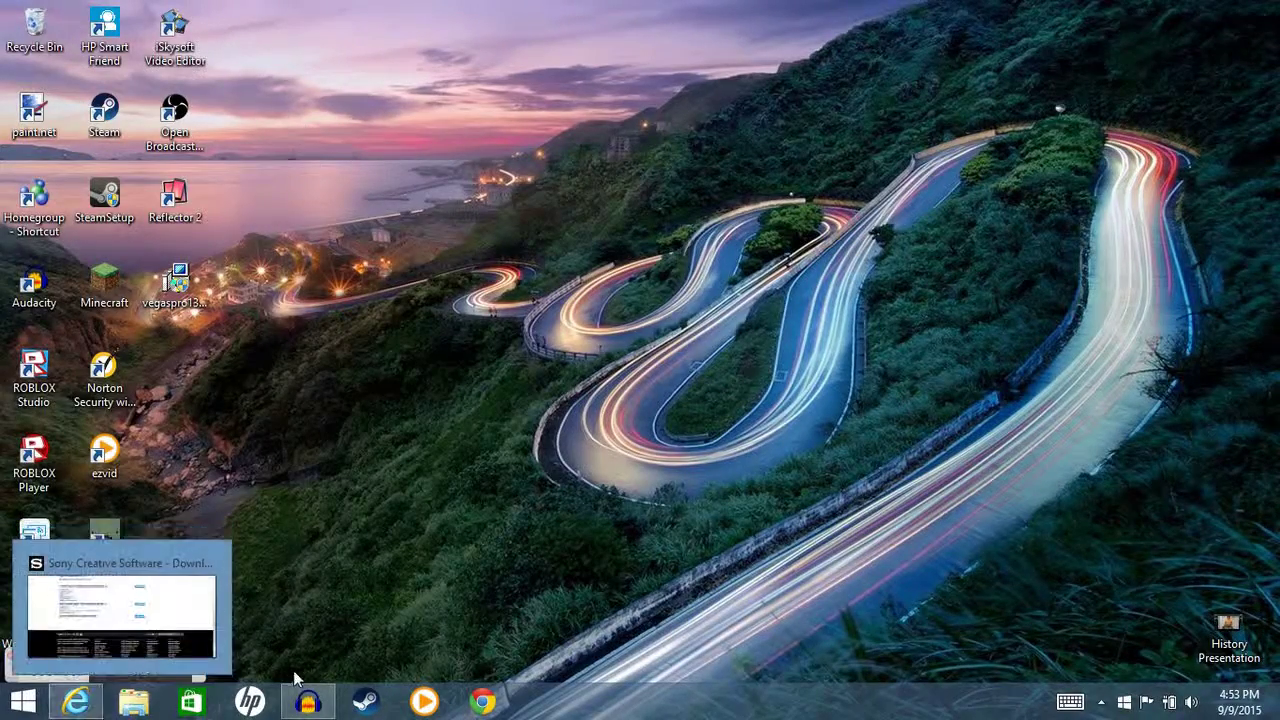
Step: Search the Start screen for 'vegas' to find Vegas Pro 13.0 (64-bit)
{"action": "key", "text": "super"}
{"action": "left_click", "coordinate": [1220, 78]}
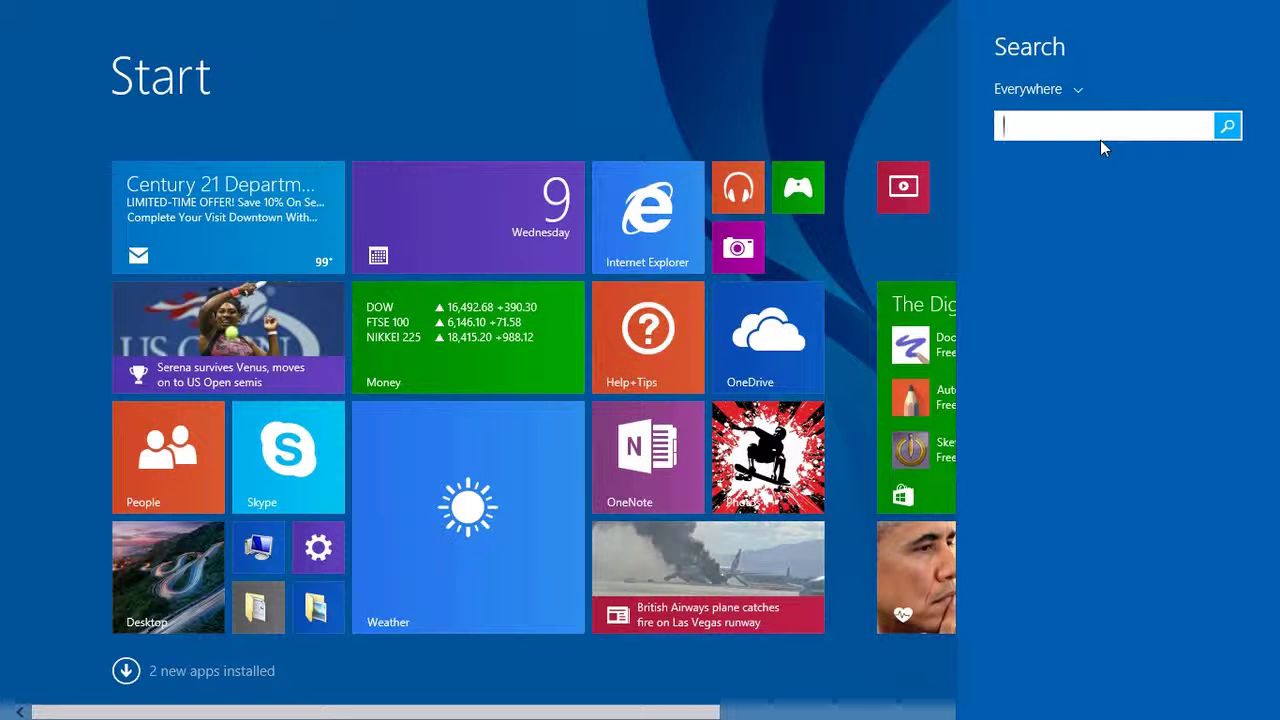
{"action": "type", "text": "sony"}
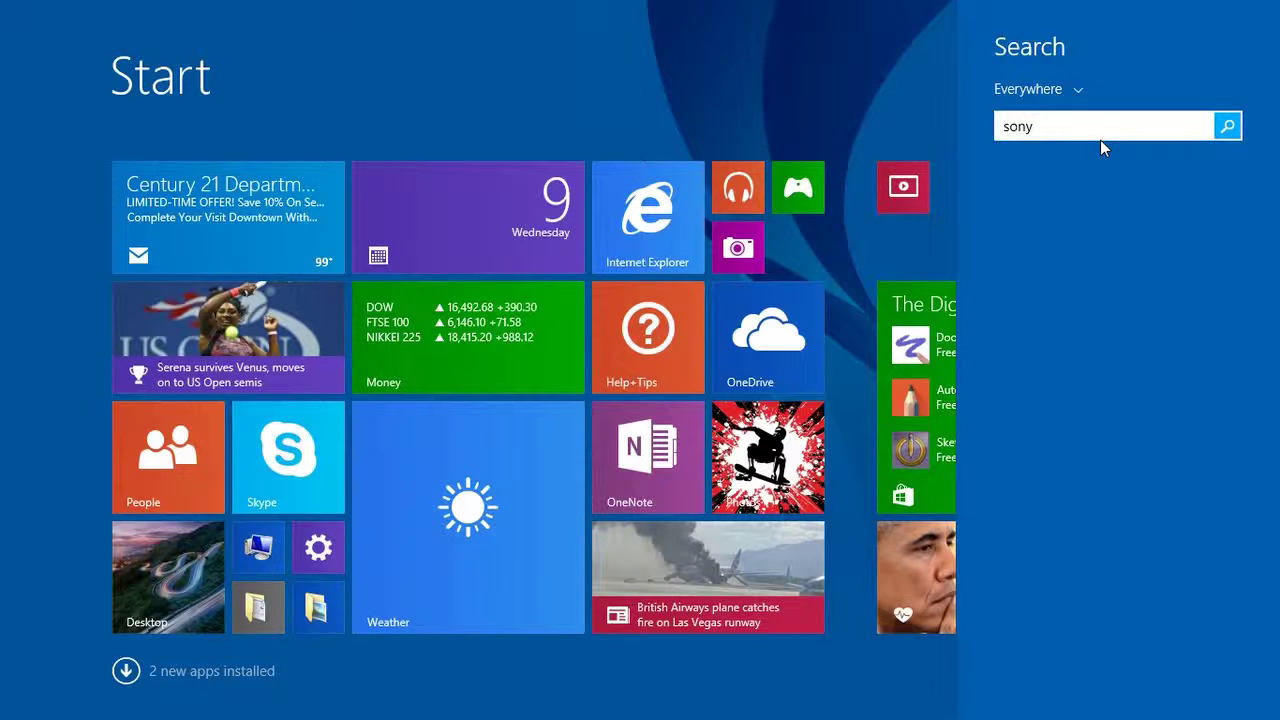
{"action": "type", "text": " c"}
{"action": "key", "text": "BackSpace"}
{"action": "type", "text": "ve"}
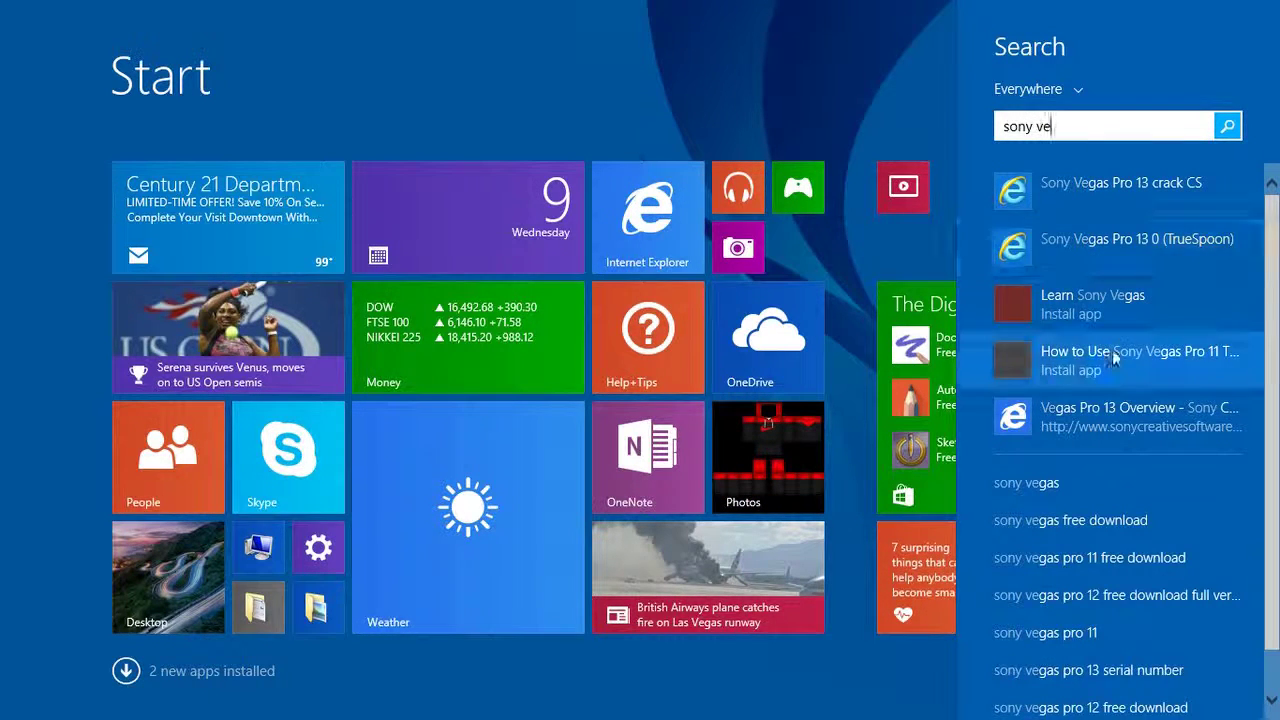
{"action": "key", "text": "BackSpace"}
{"action": "key", "text": "BackSpace"}
{"action": "key", "text": "BackSpace"}
{"action": "key", "text": "BackSpace"}
{"action": "key", "text": "BackSpace"}
{"action": "key", "text": "BackSpace"}
{"action": "key", "text": "BackSpace"}
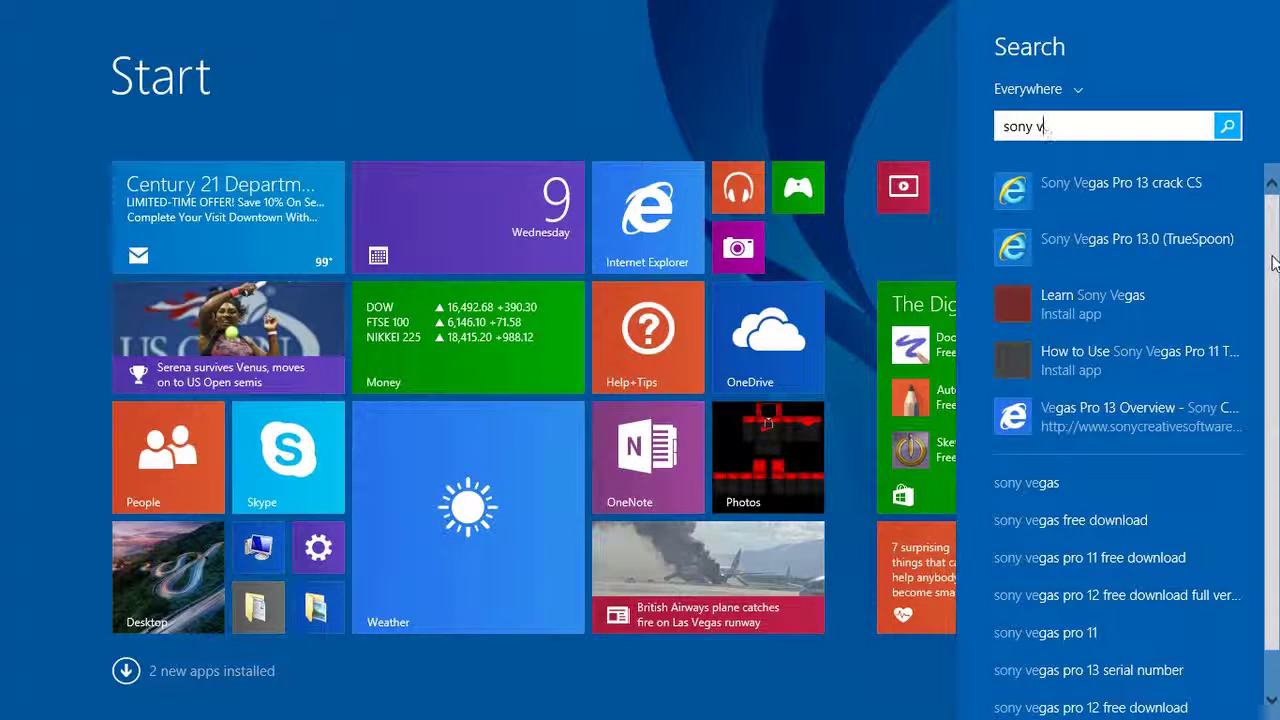
{"action": "type", "text": "vegas Pr"}
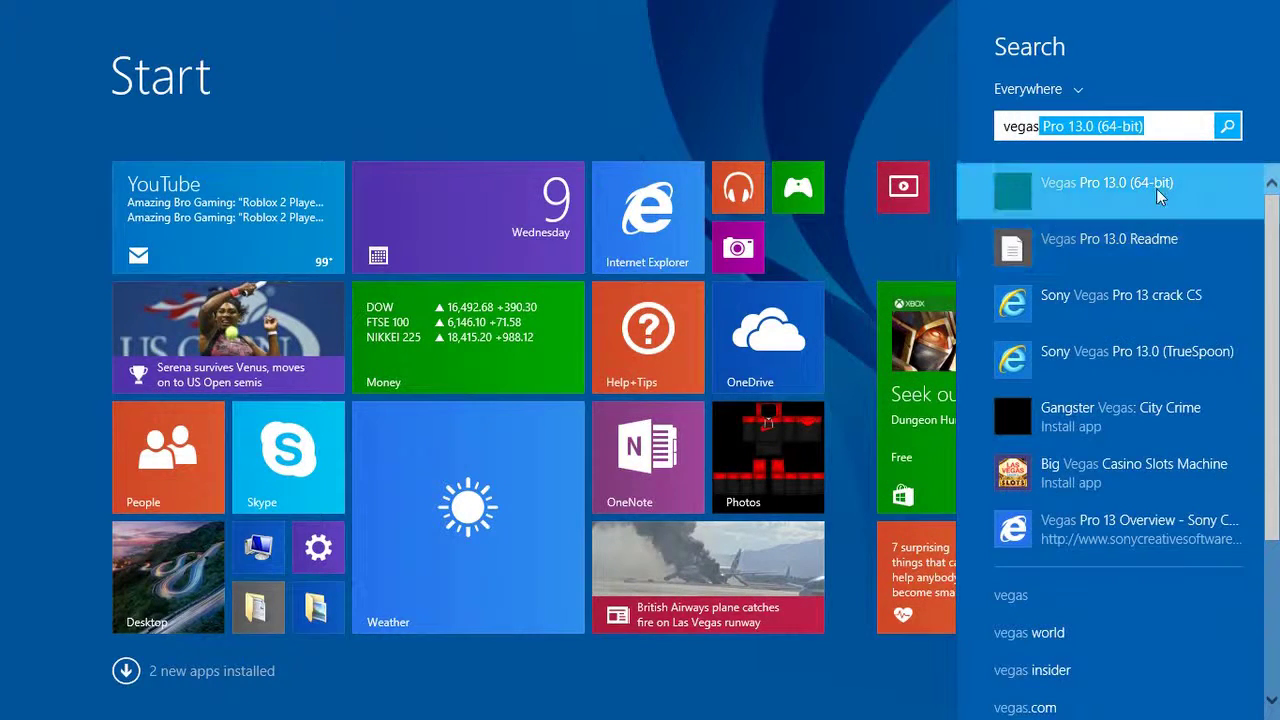
Step: Launch Vegas Pro 13.0 (64-bit) from the search results
{"action": "left_click", "coordinate": [1156, 188]}
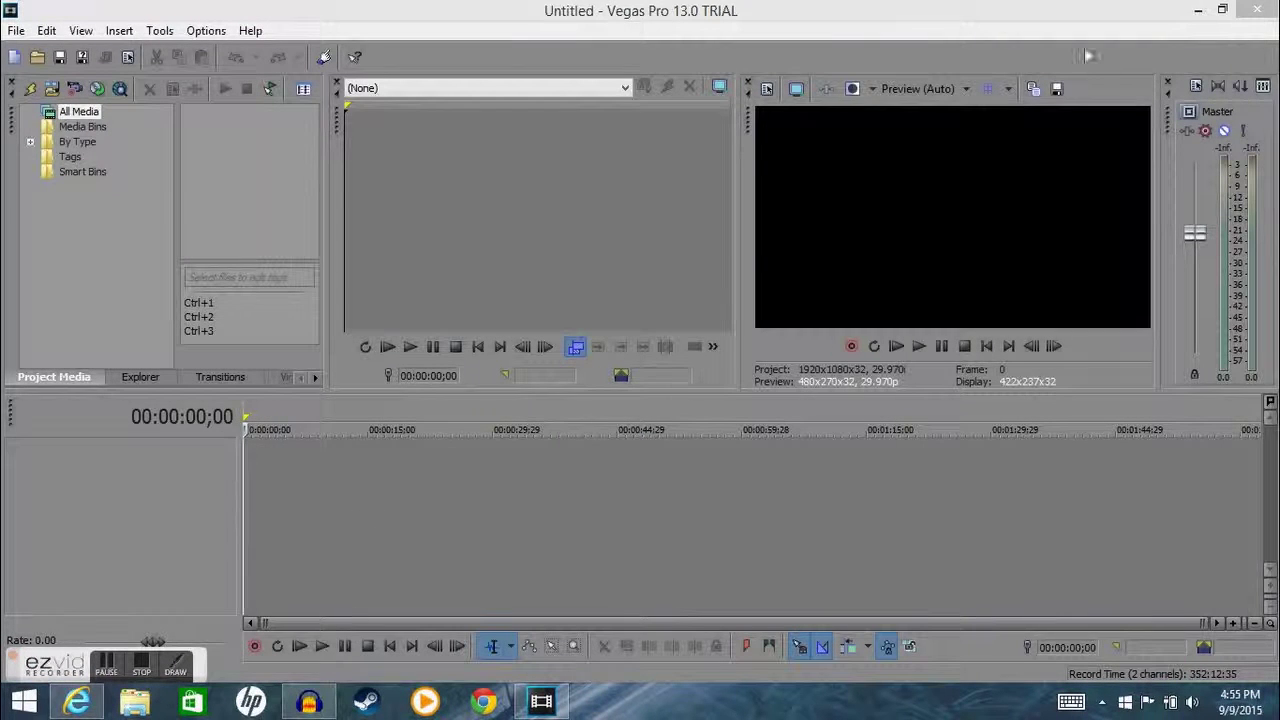
{"action": "left_click_drag", "start_coordinate": [1043, 522], "coordinate": [1072, 522]}
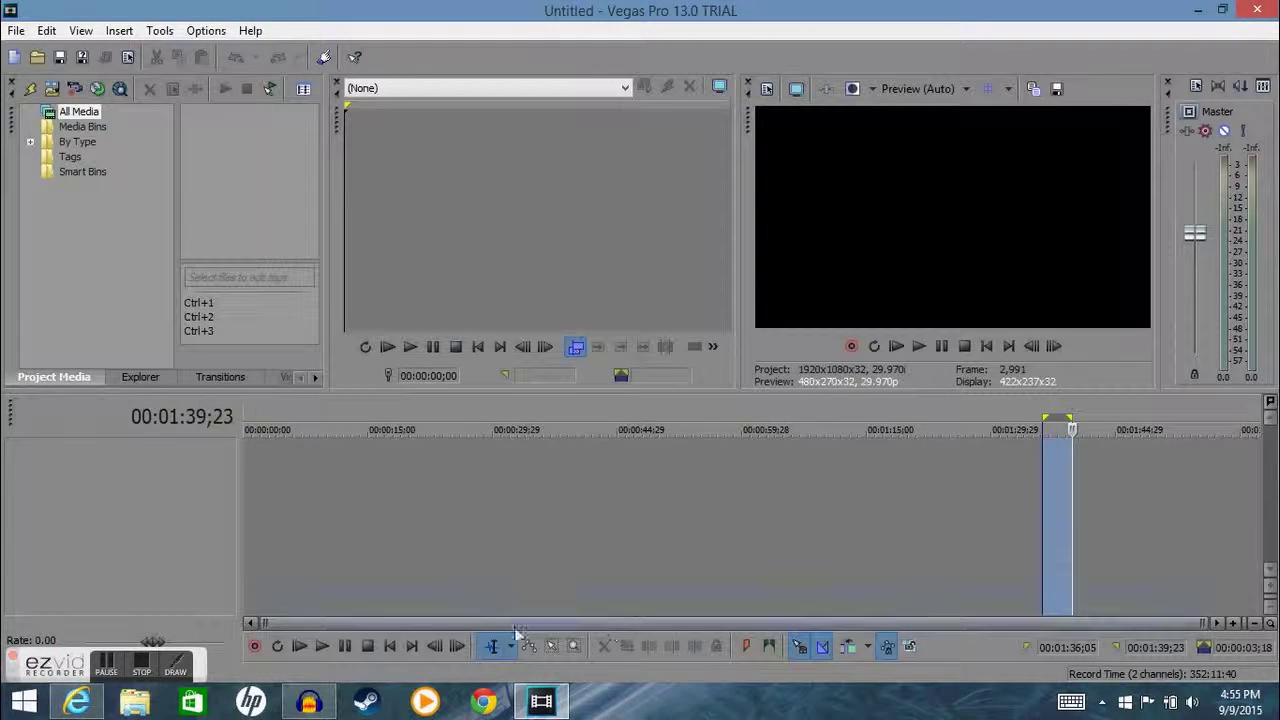
{"action": "left_click", "coordinate": [514, 529]}
{"action": "left_click", "coordinate": [16, 30]}
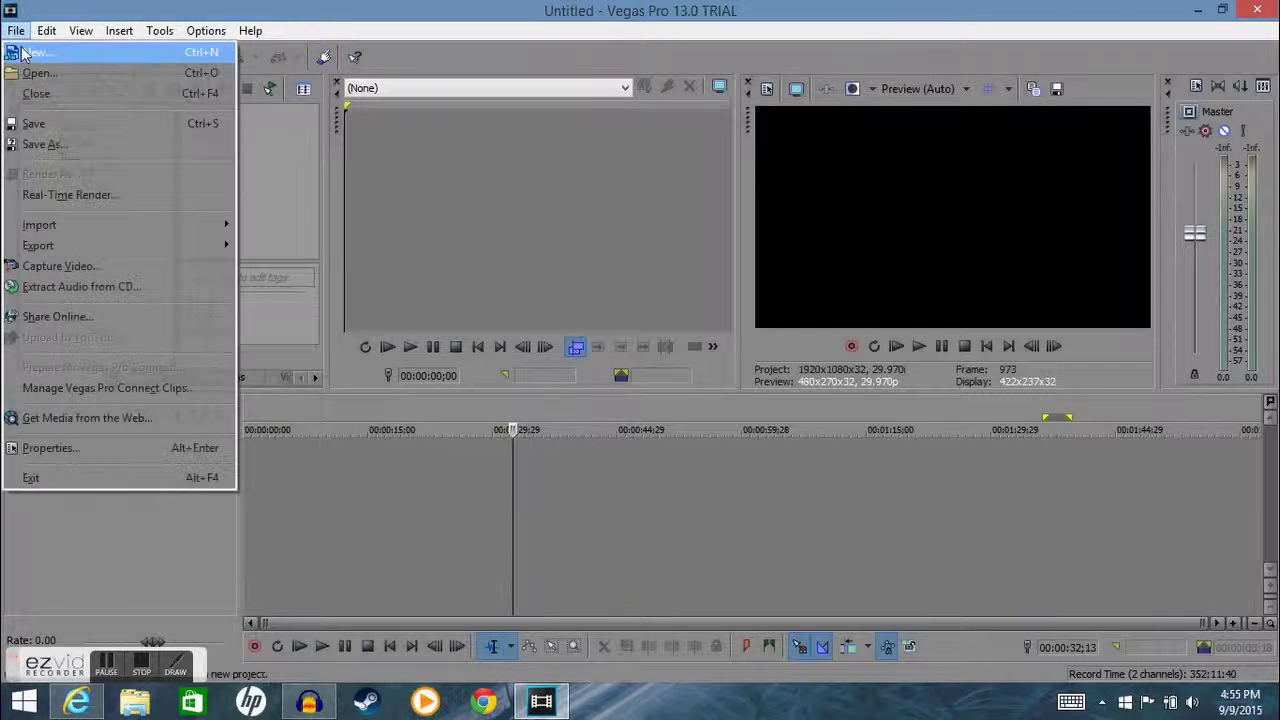
{"action": "left_click", "coordinate": [593, 500]}
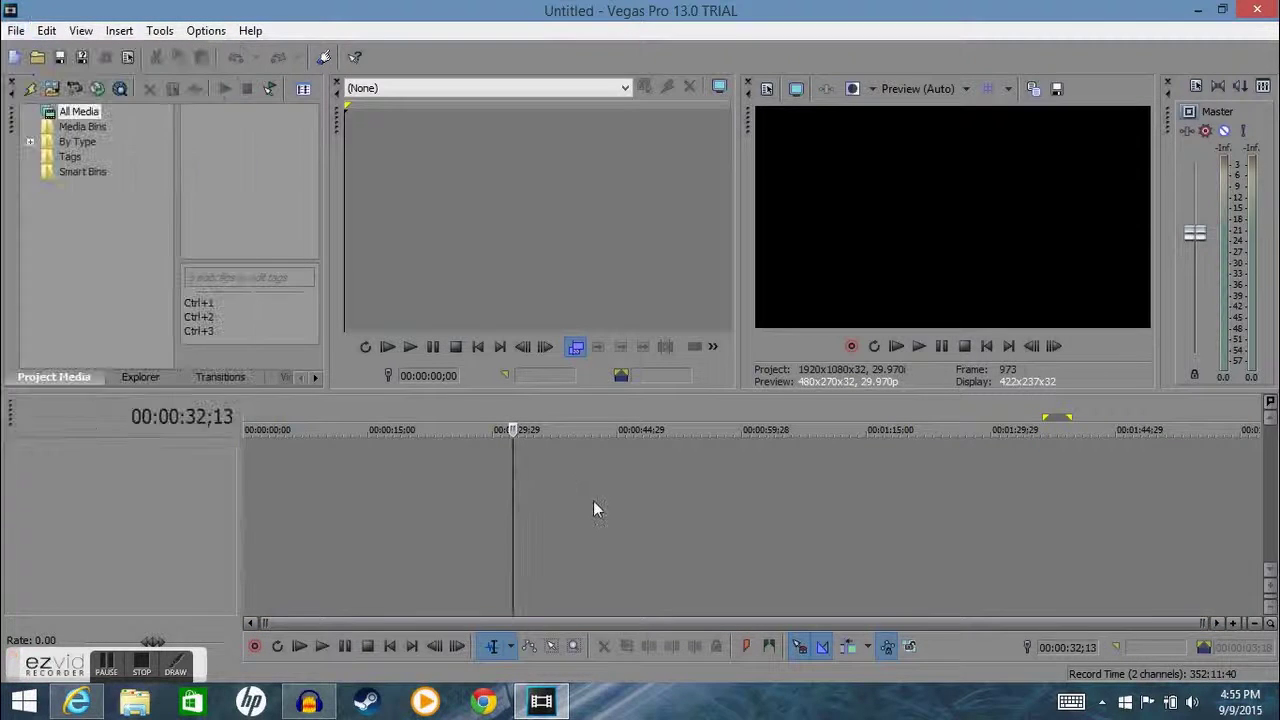
{"action": "left_click", "coordinate": [593, 500]}
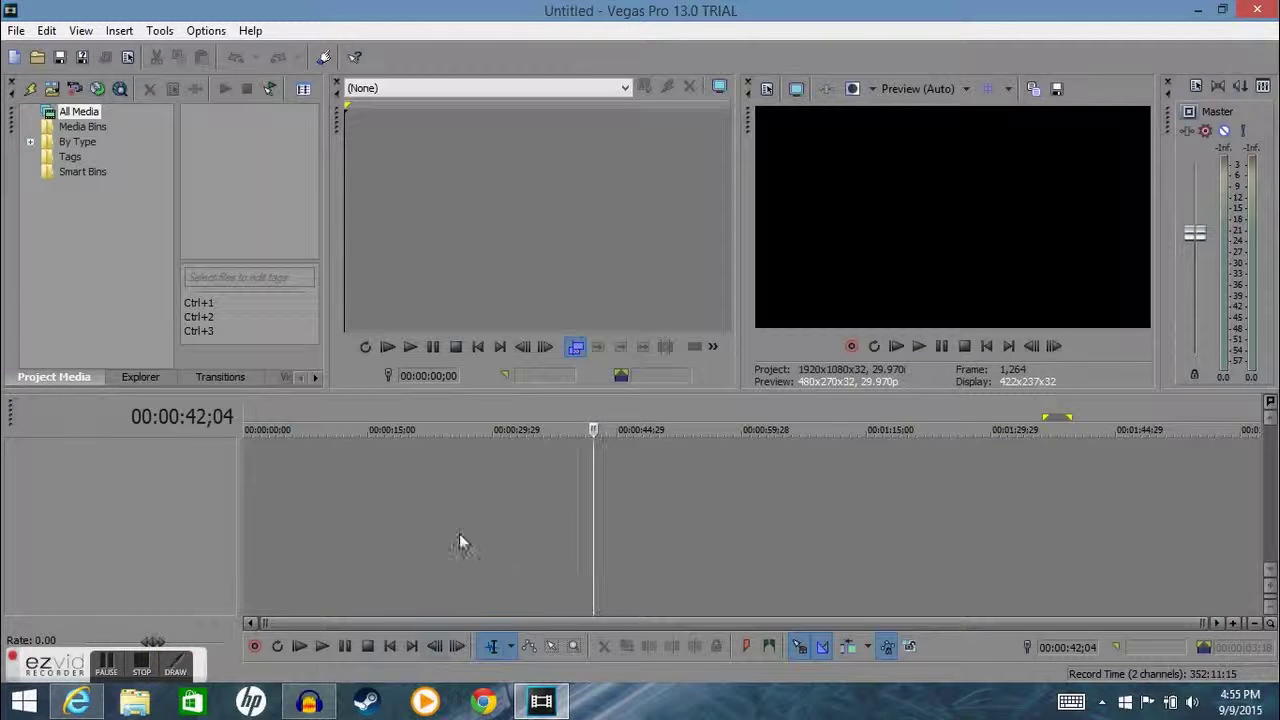
{"action": "left_click", "coordinate": [16, 30]}
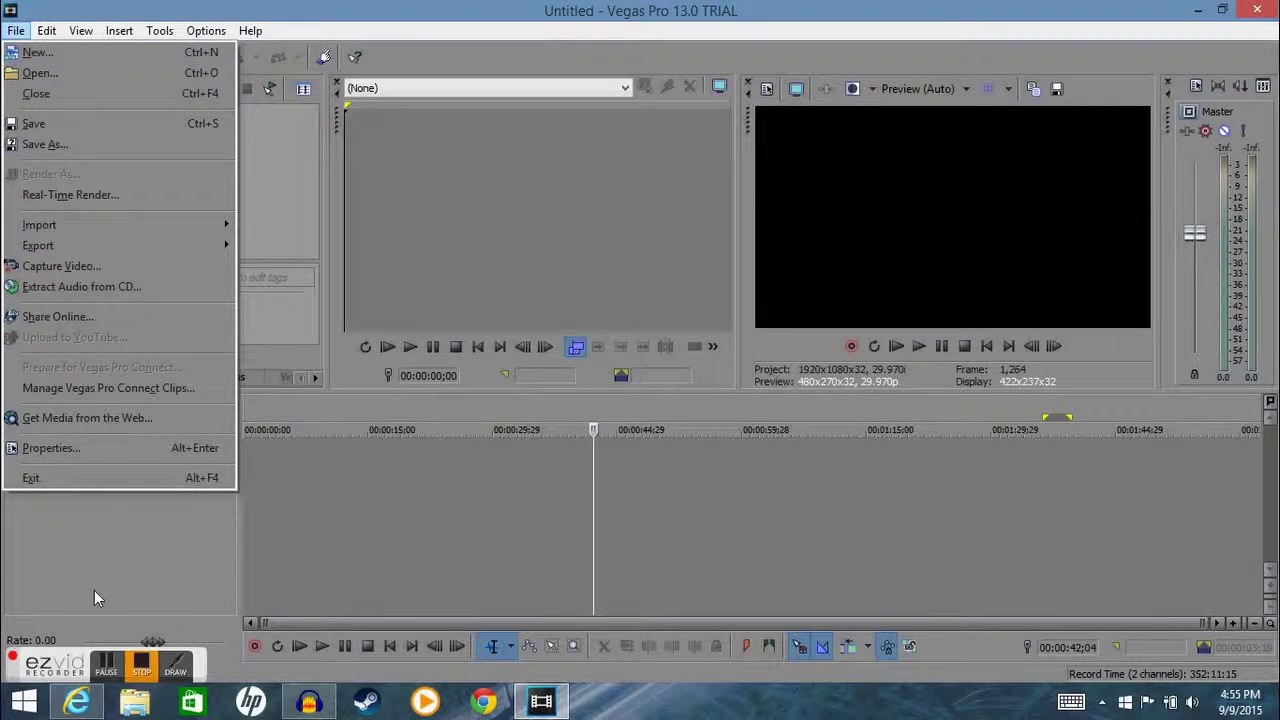
{"action": "left_click", "coordinate": [132, 551]}
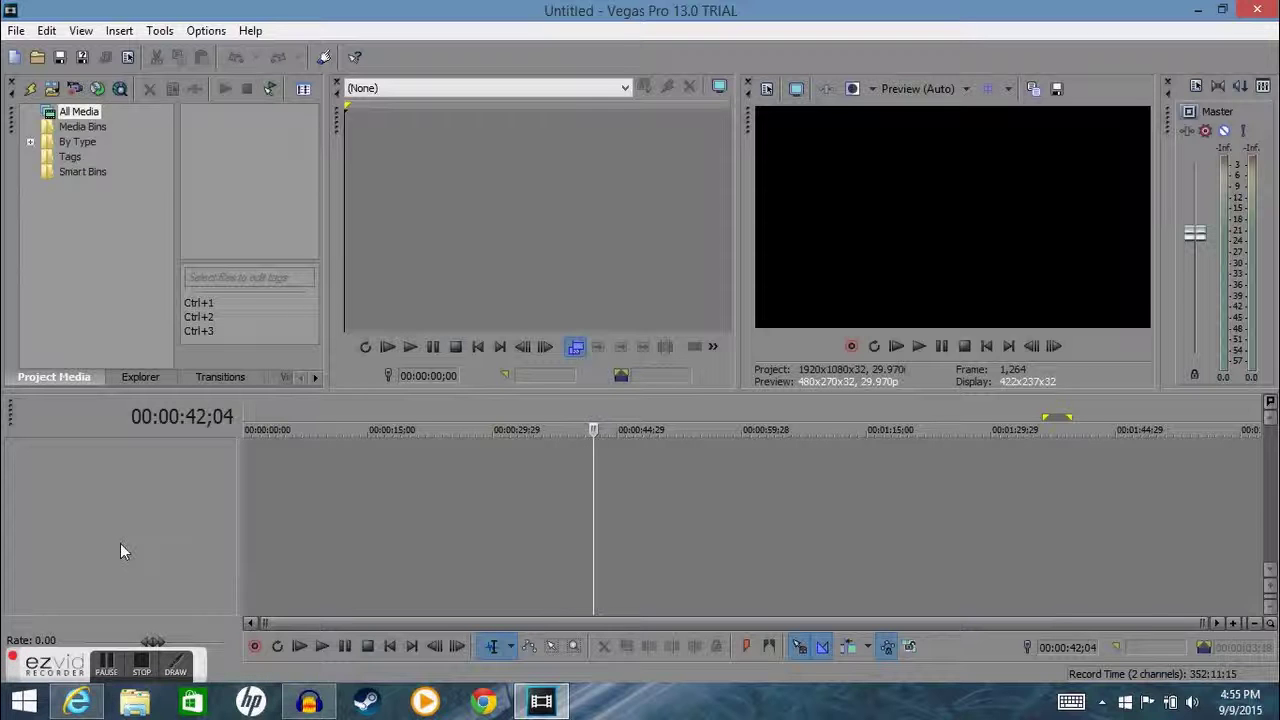
Step: Bring back the download page listing Vegas Pro 13.0 Build 453, 64-bit, 392.0 MB
{"action": "left_click", "coordinate": [77, 702]}
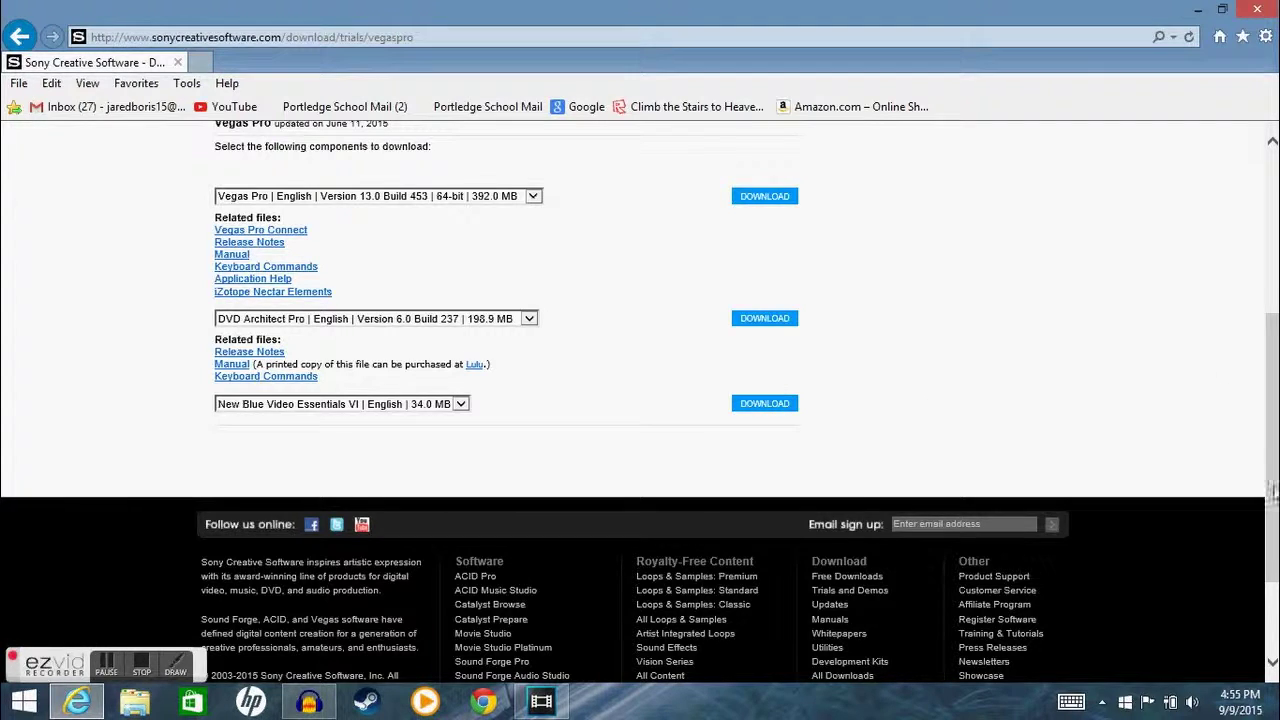
{"action": "scroll", "coordinate": [640, 400], "scroll_direction": "up", "scroll_amount": 2}
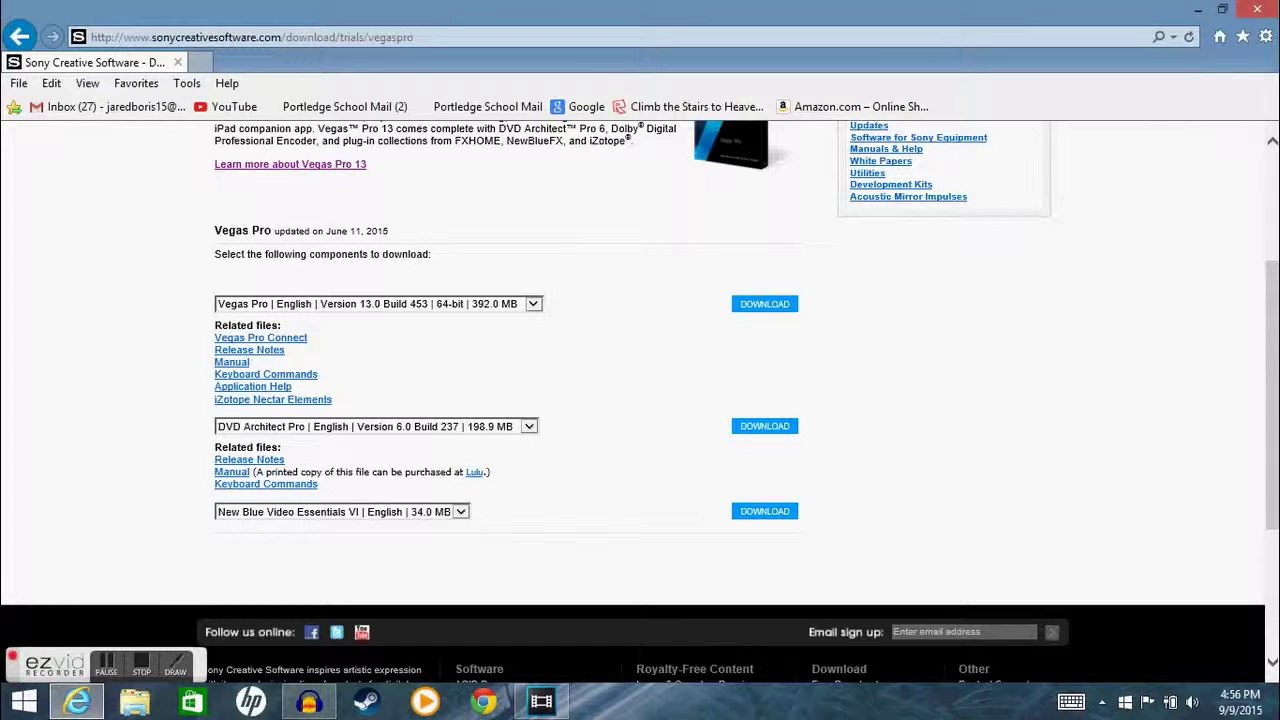
{"action": "scroll", "coordinate": [713, 347], "scroll_direction": "up", "scroll_amount": 4}
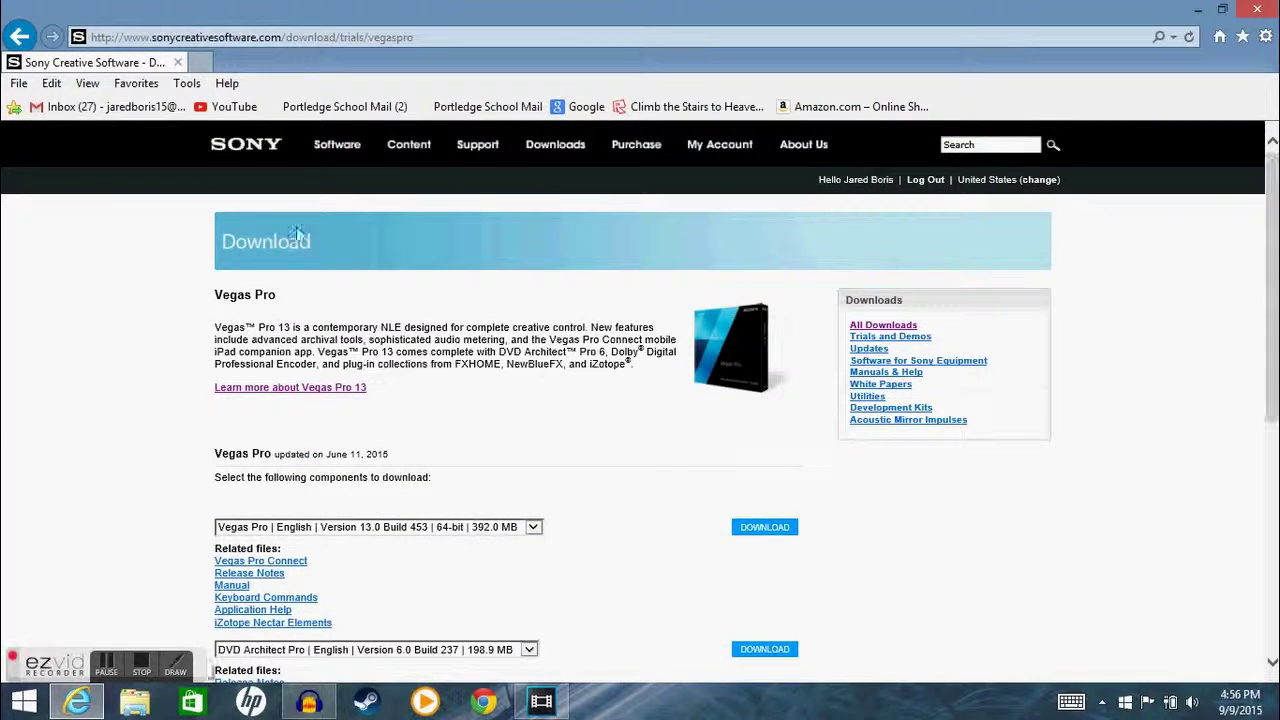
{"action": "scroll", "coordinate": [713, 347], "scroll_direction": "down", "scroll_amount": 4}
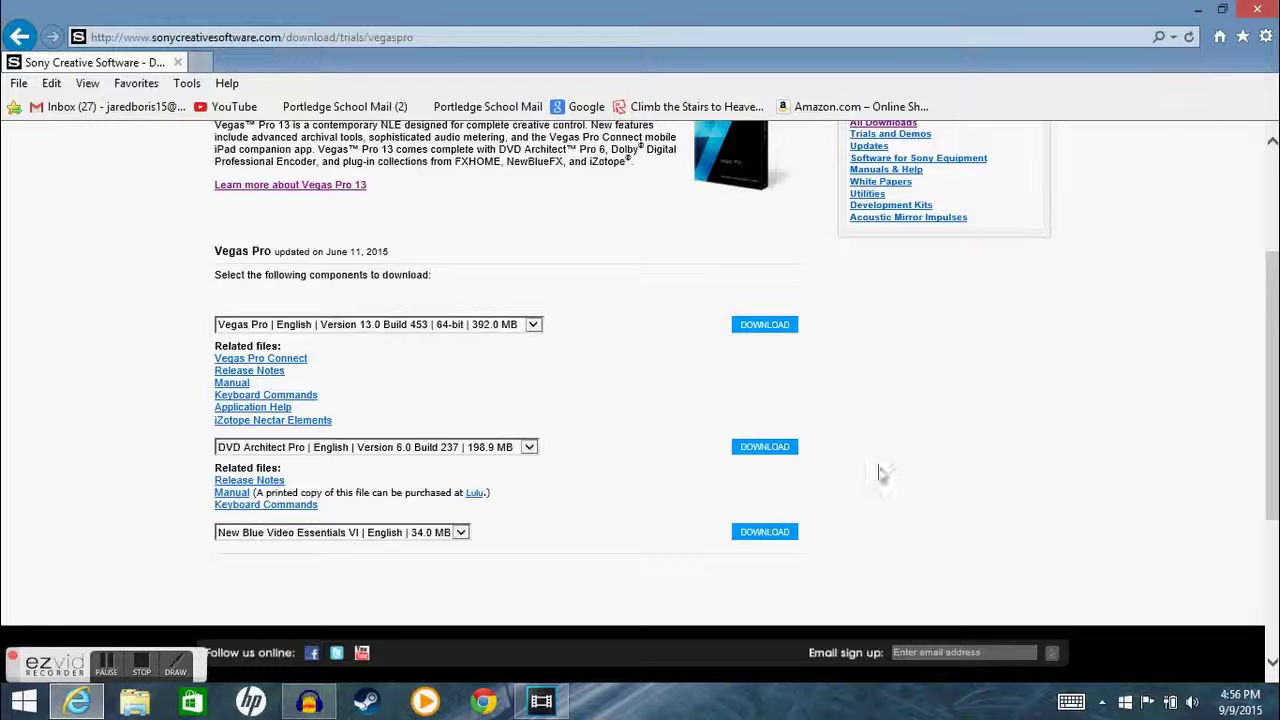
Step: Start the vegaspro13.0.453.exe download, dismiss its prompt, and go to the Sony online store
{"action": "left_click", "coordinate": [765, 332]}
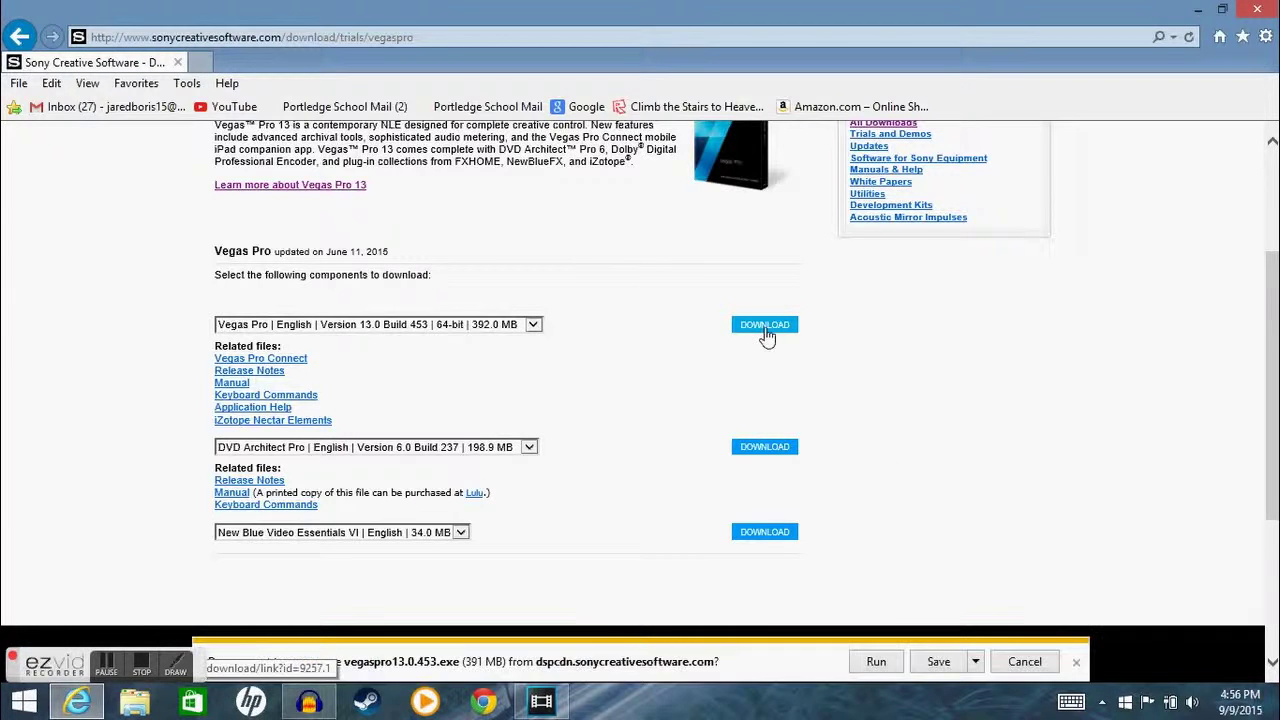
{"action": "left_click", "coordinate": [1076, 661]}
{"action": "scroll", "coordinate": [674, 197], "scroll_direction": "up", "scroll_amount": 3}
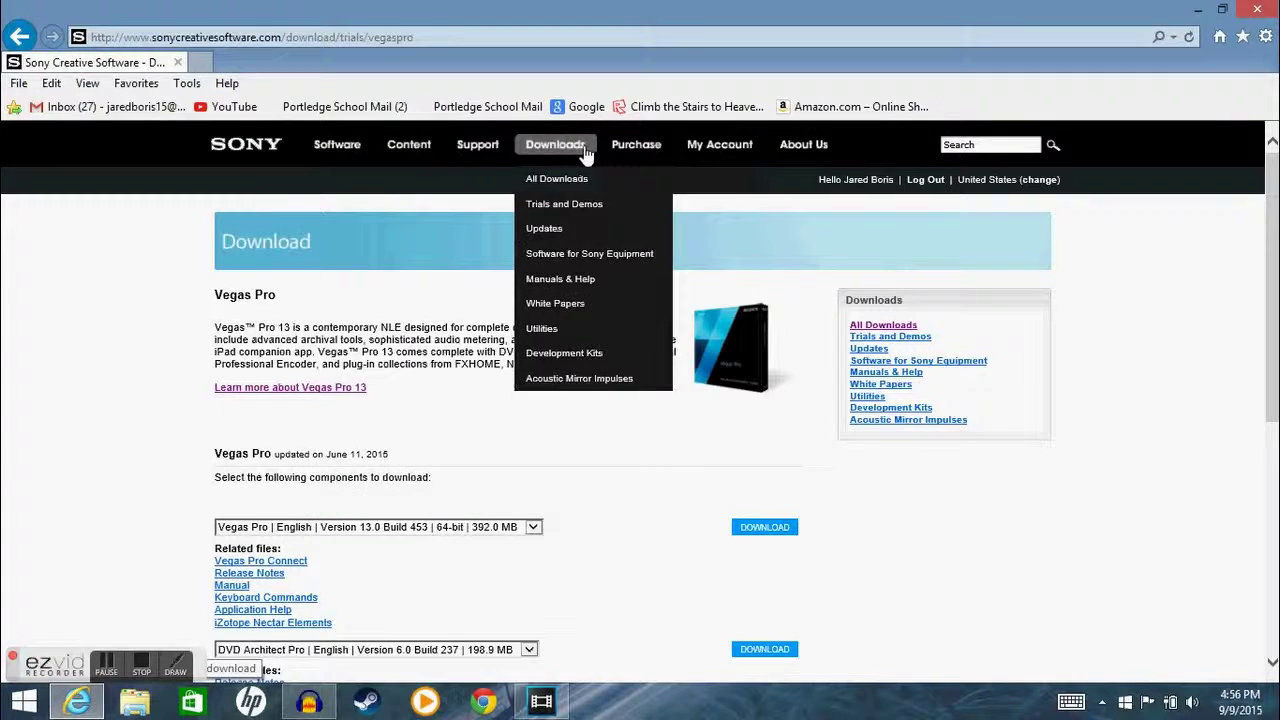
{"action": "left_click", "coordinate": [625, 148]}
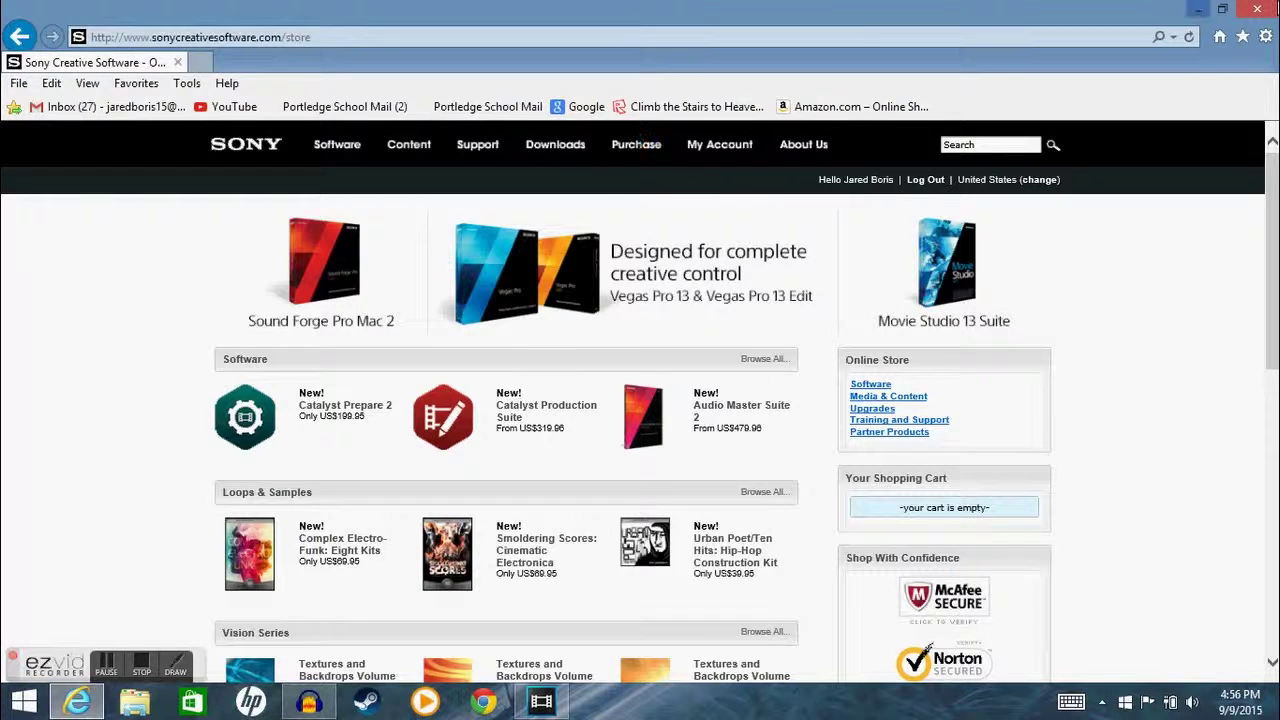
Step: Minimize the browser and then Vegas Pro to reveal the desktop
{"action": "left_click", "coordinate": [1198, 9]}
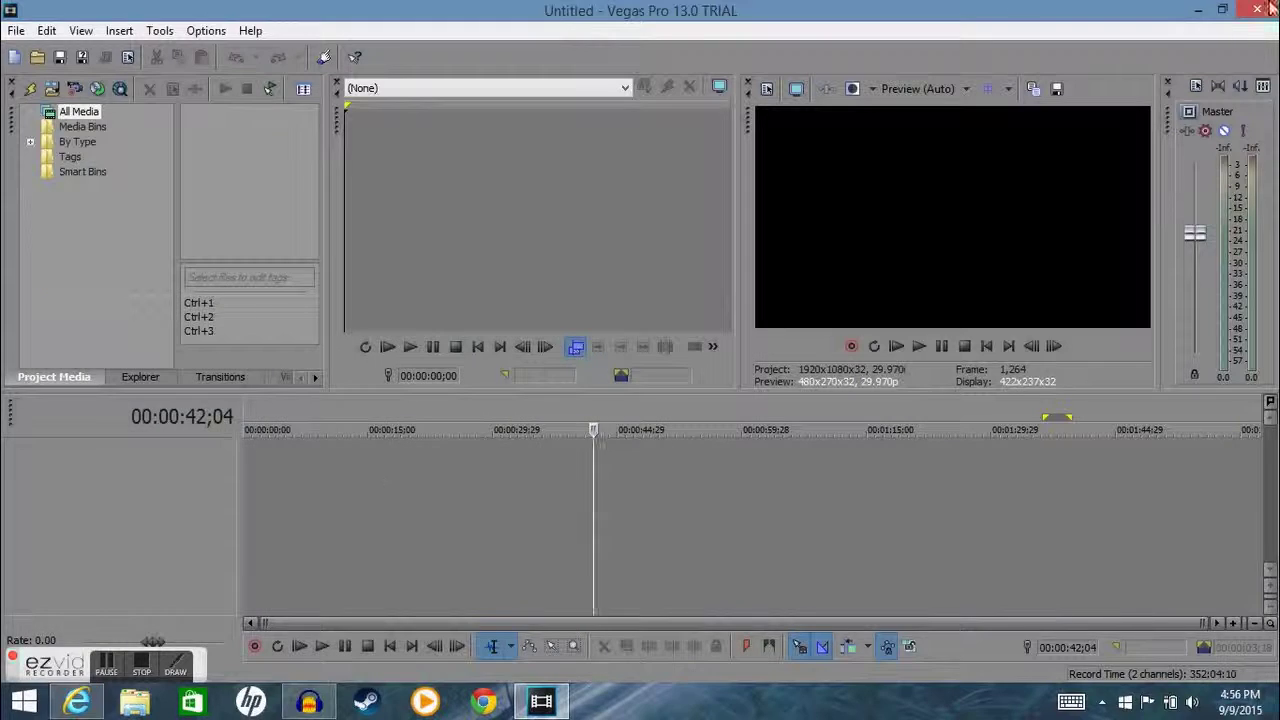
{"action": "left_click", "coordinate": [1198, 9]}
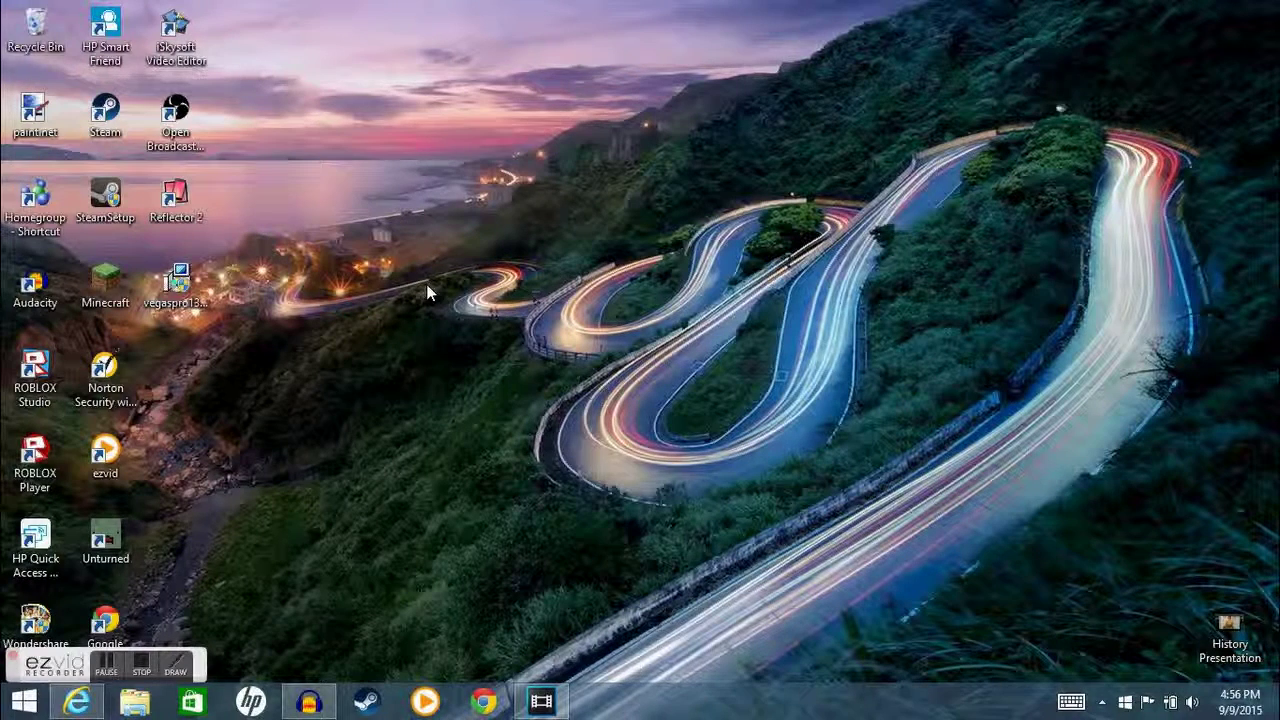